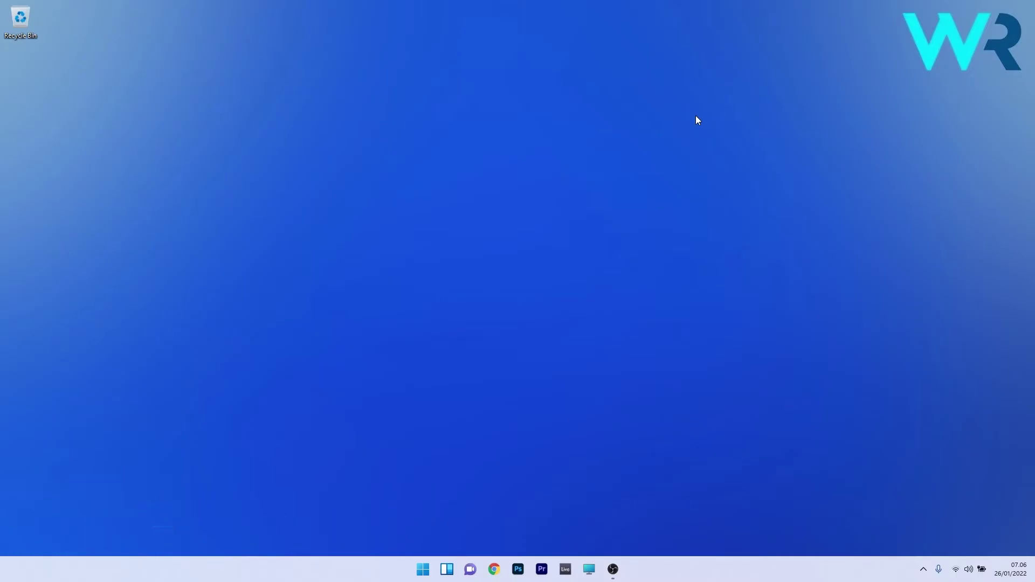
- Check the capture settings in the Xbox Game Bar overlay, then close the overlay
key("super+g")
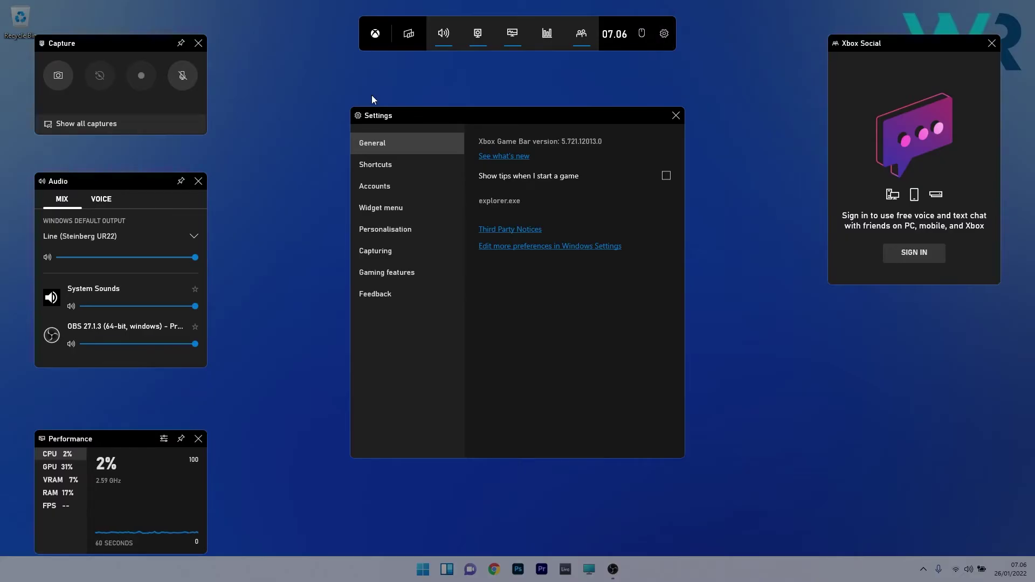
left_click(401, 252)
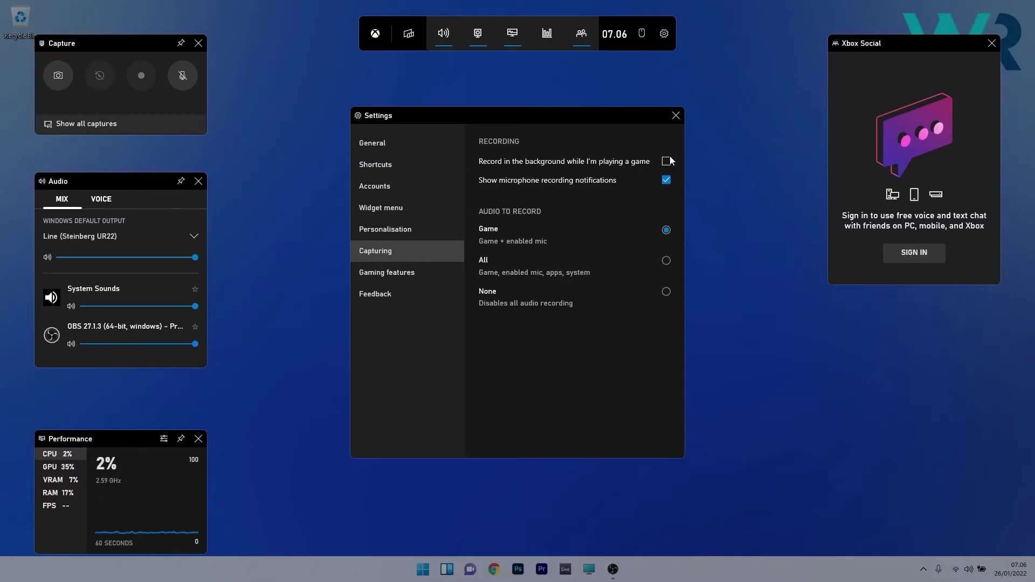
left_click(696, 116)
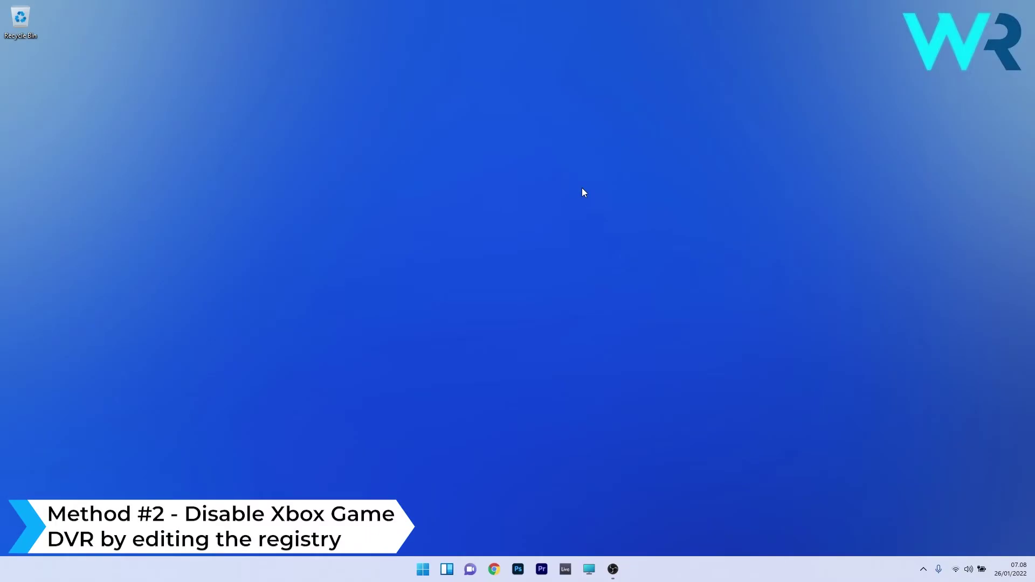
- Launch Registry Editor from a Start search for 'regedit'
left_click(419, 570)
type("regedit")
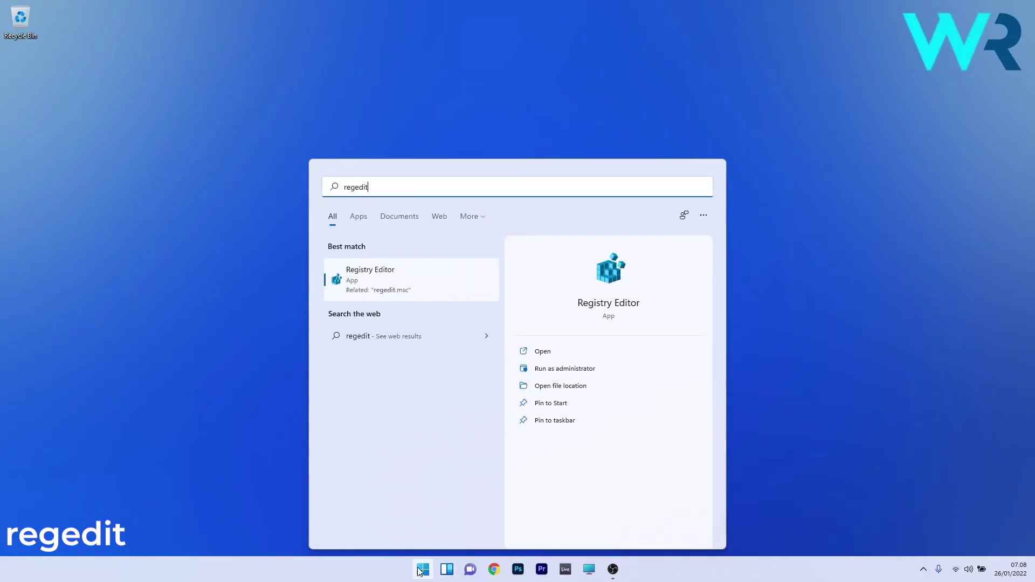
left_click(385, 277)
left_click_drag(238, 321, 240, 123)
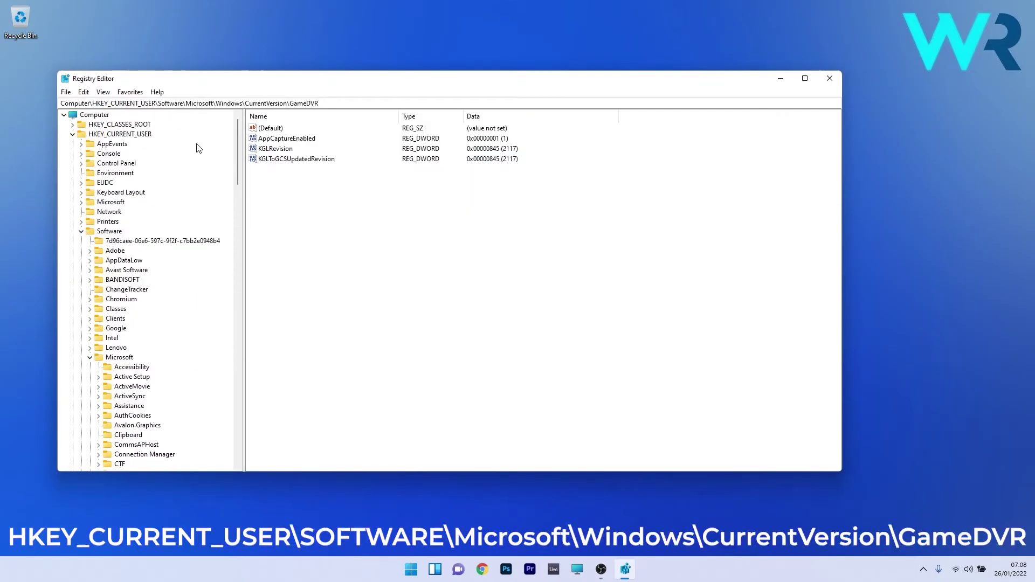
- Navigate to HKEY_CURRENT_USER\Software\Microsoft\Windows\CurrentVersion\GameDVR
left_click(129, 135)
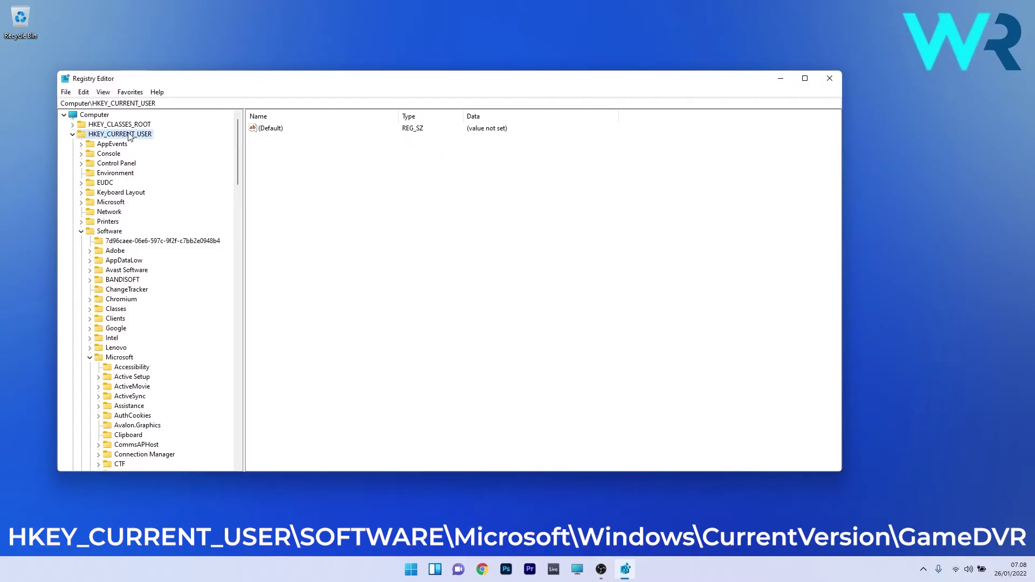
left_click(110, 233)
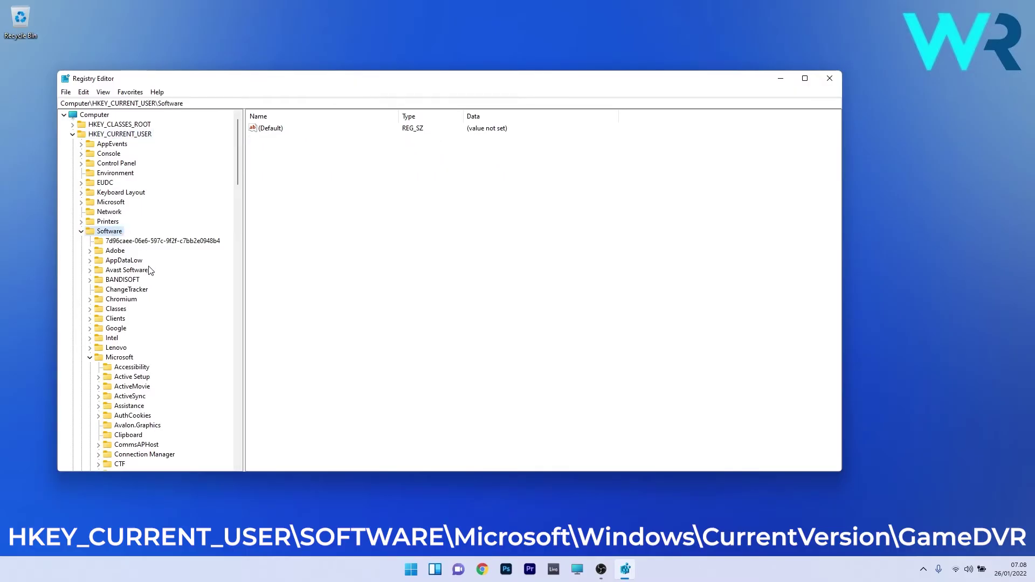
scroll(154, 280, "down", 2)
left_click(114, 301)
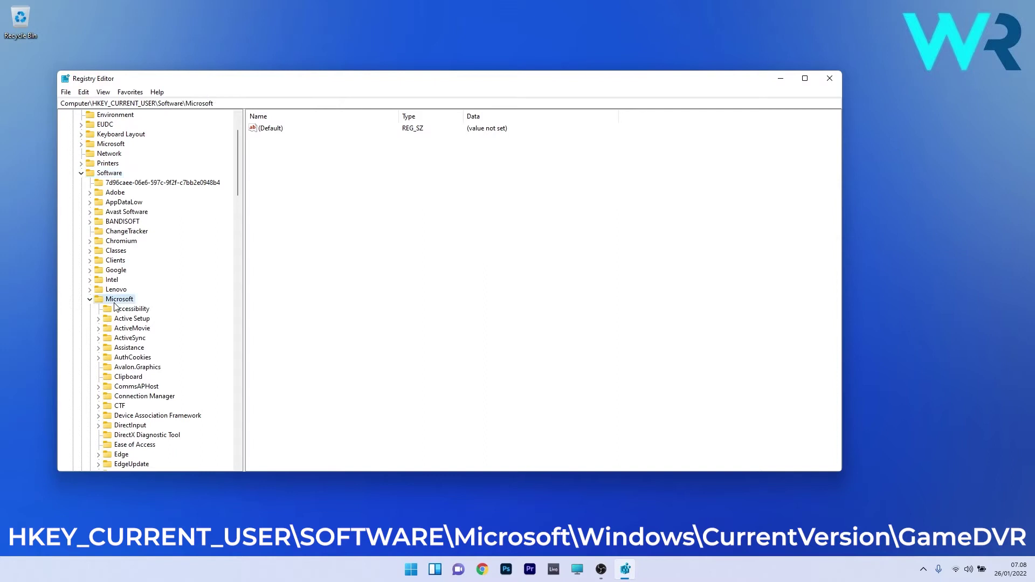
scroll(167, 288, "down", 20)
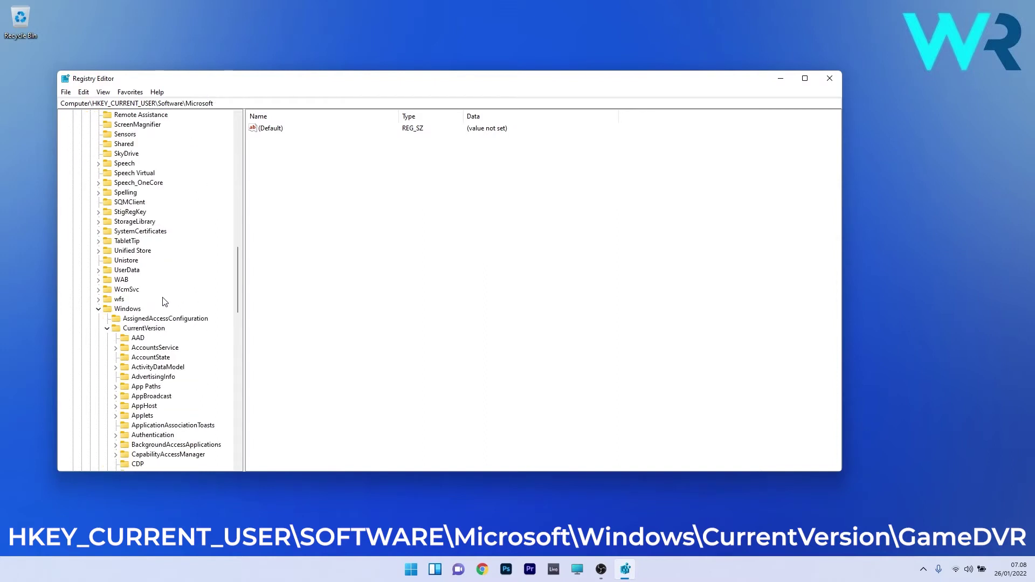
left_click(128, 311)
scroll(178, 294, "down", 1)
left_click(142, 300)
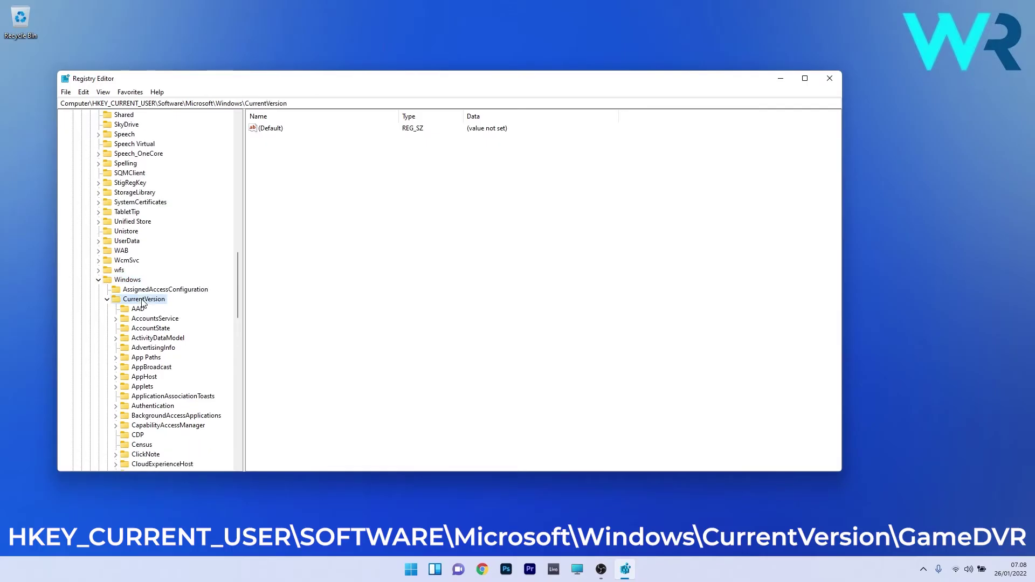
scroll(180, 300, "down", 15)
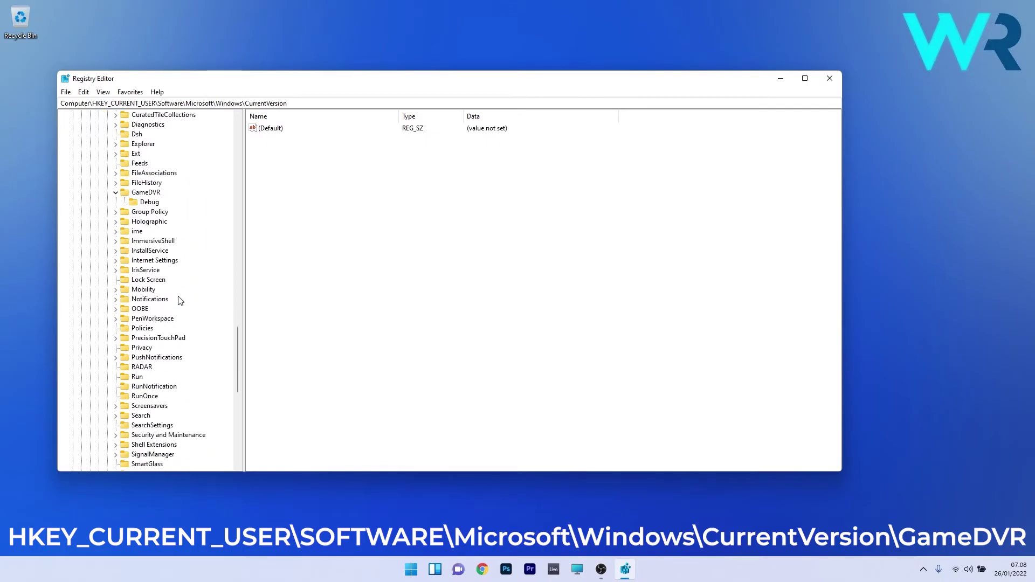
left_click(144, 194)
- Set the AppCaptureEnabled value to 0
left_click(404, 270)
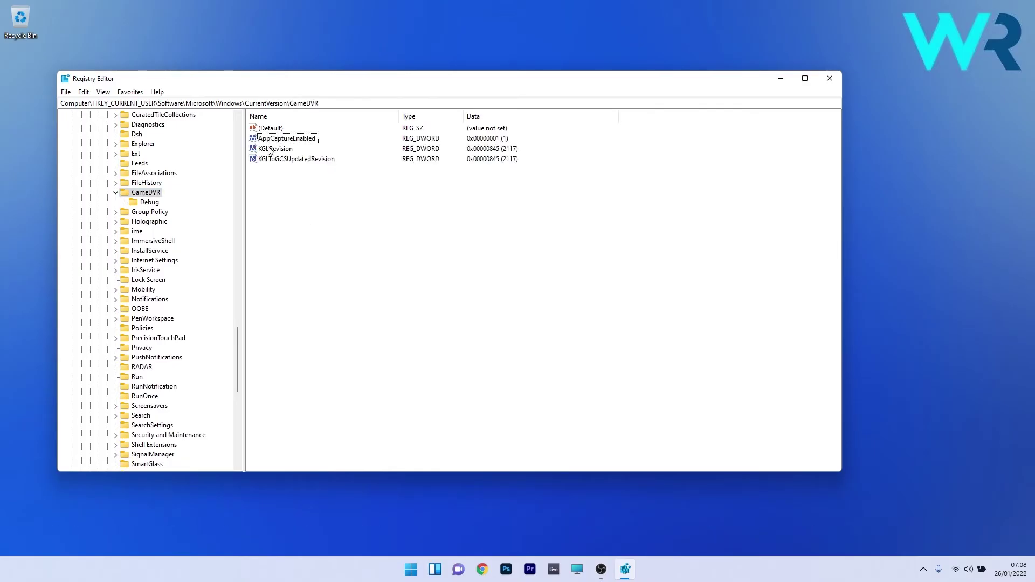
double_click(296, 141)
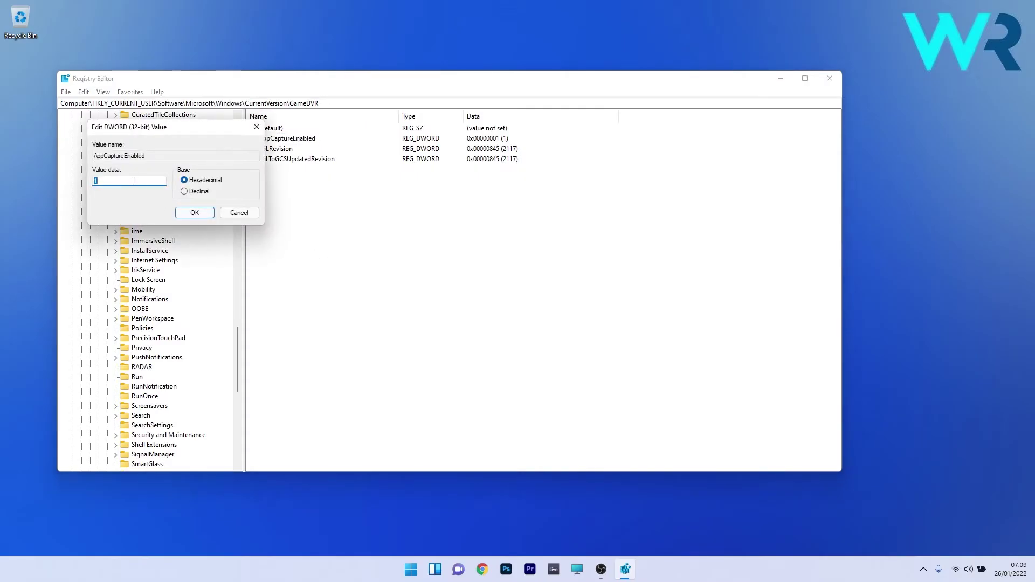
type("0")
left_click(196, 213)
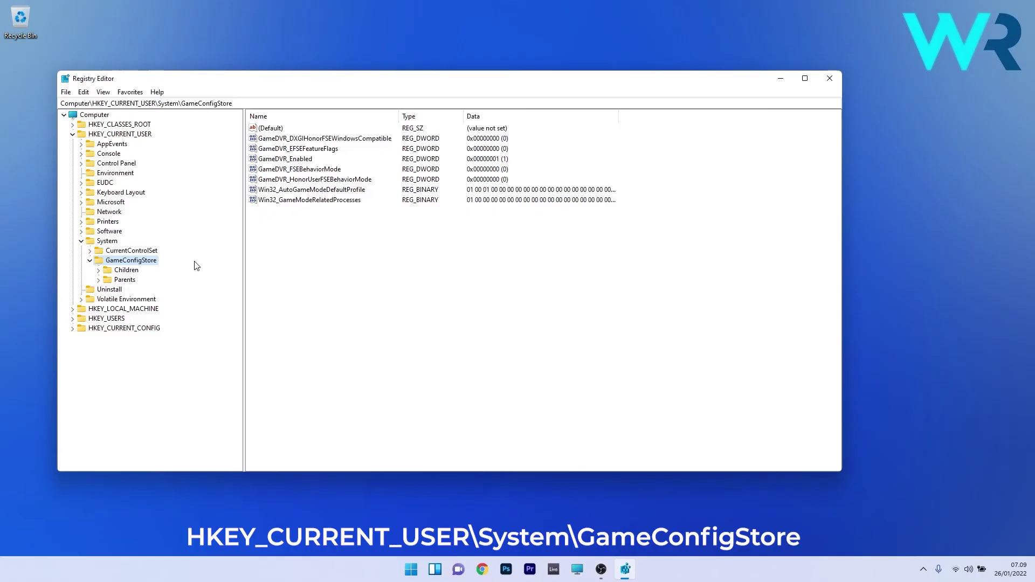
- Set GameDVR_Enabled under HKEY_CURRENT_USER\System\GameConfigStore to 0
left_click(143, 136)
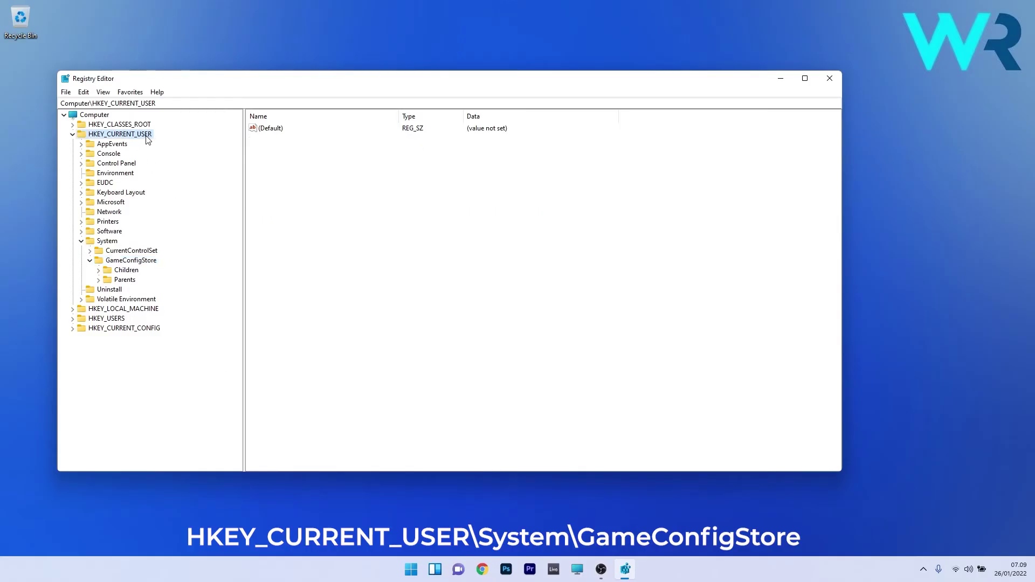
left_click(106, 242)
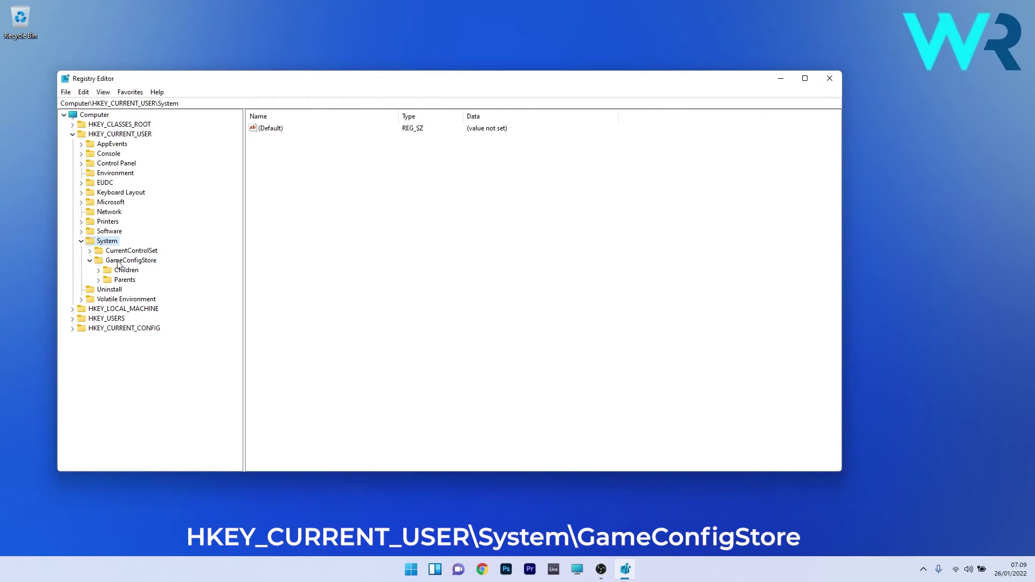
left_click(136, 261)
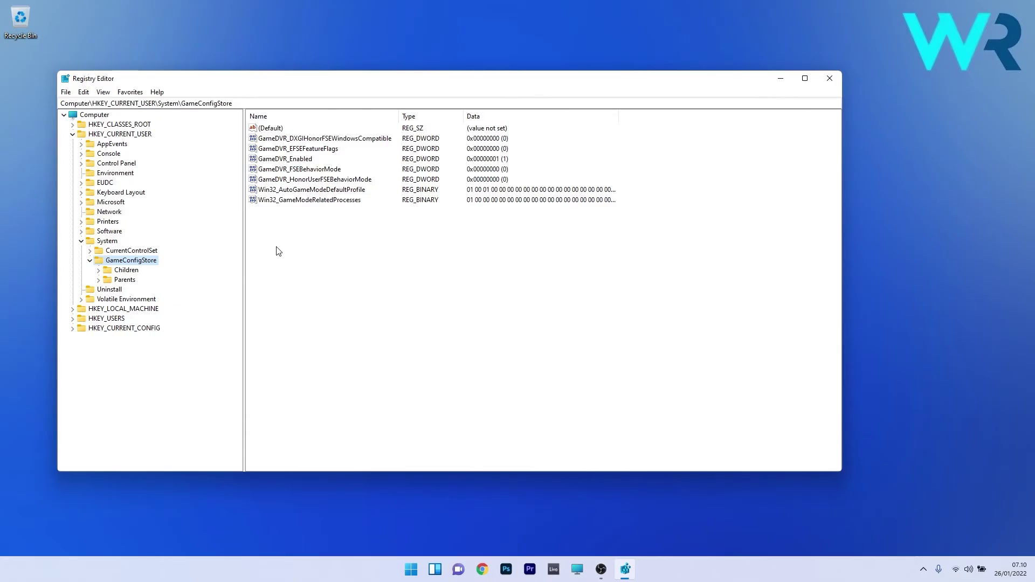
double_click(302, 161)
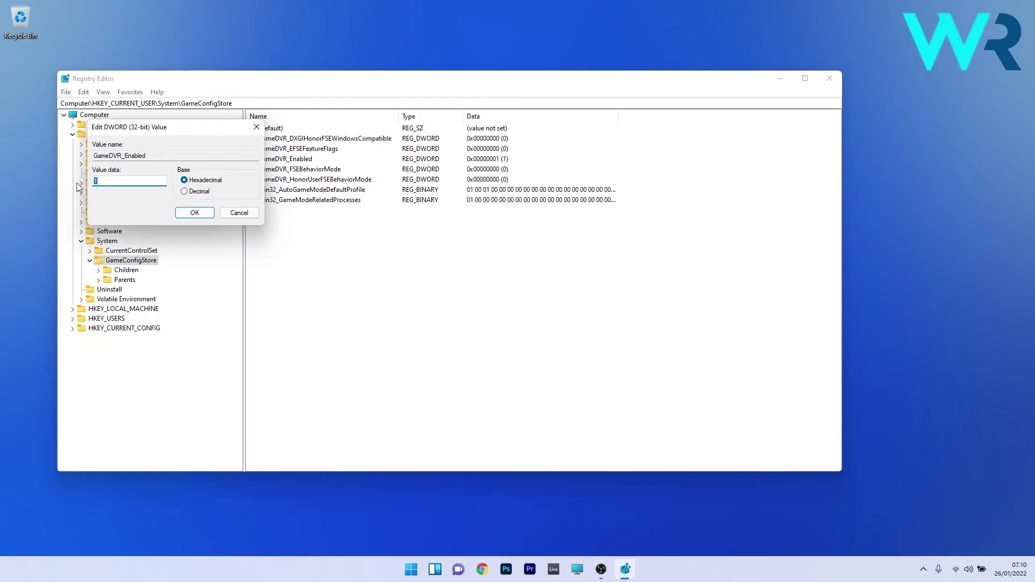
type("0")
left_click(196, 214)
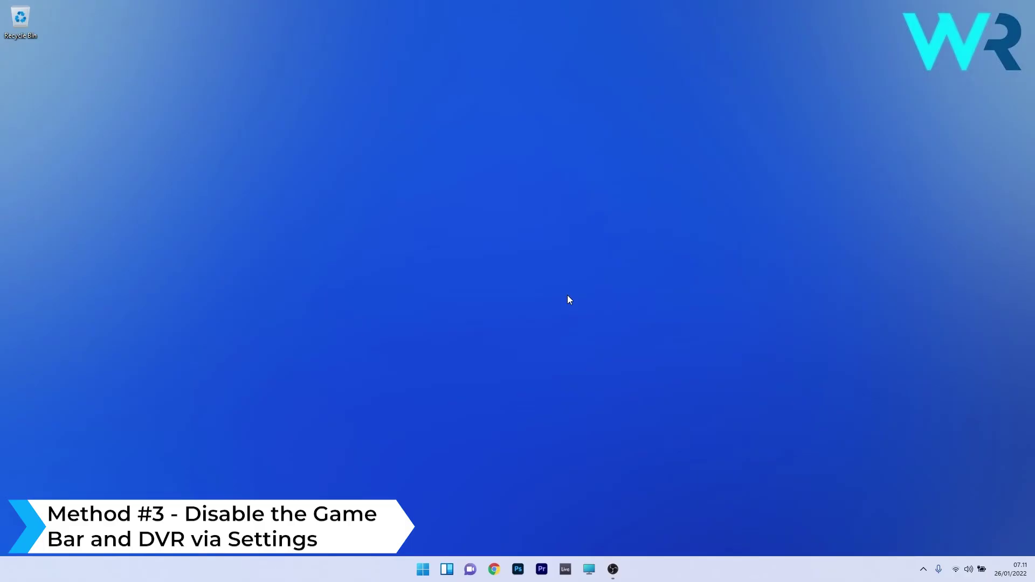
- In Settings > Gaming > Xbox Game Bar, switch the controller-button option Off
left_click(416, 574)
left_click(633, 263)
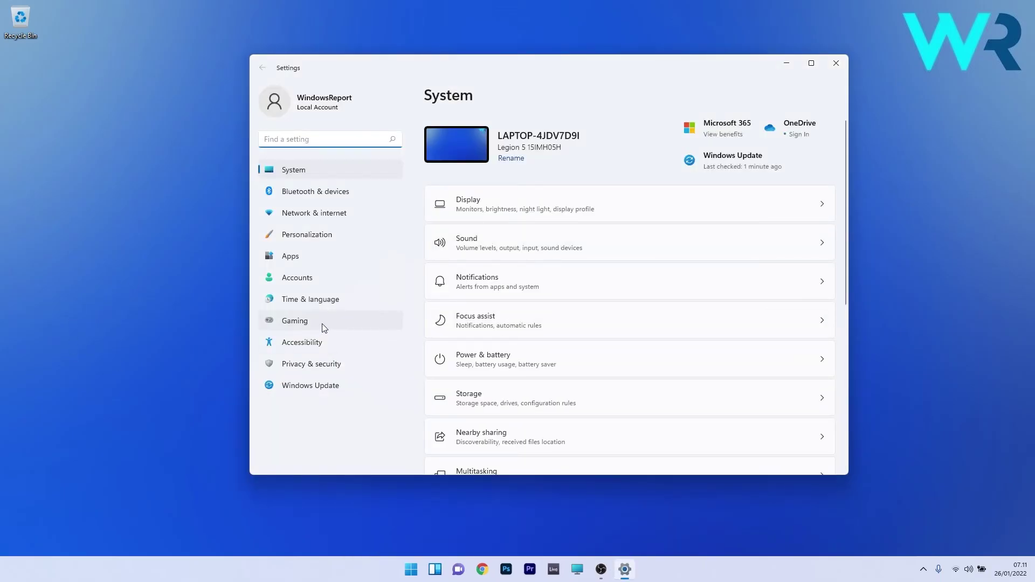
left_click(323, 325)
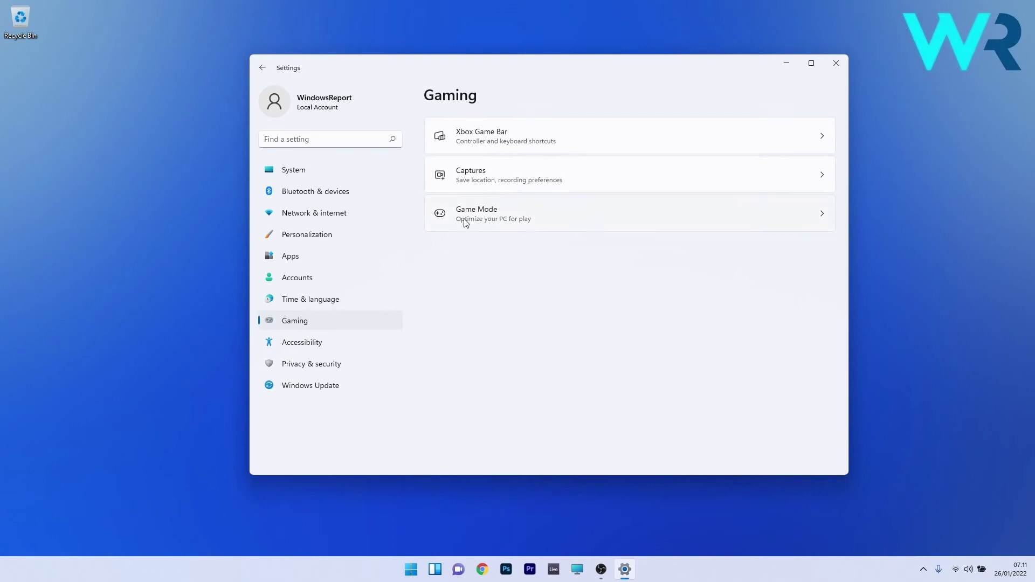
left_click(614, 141)
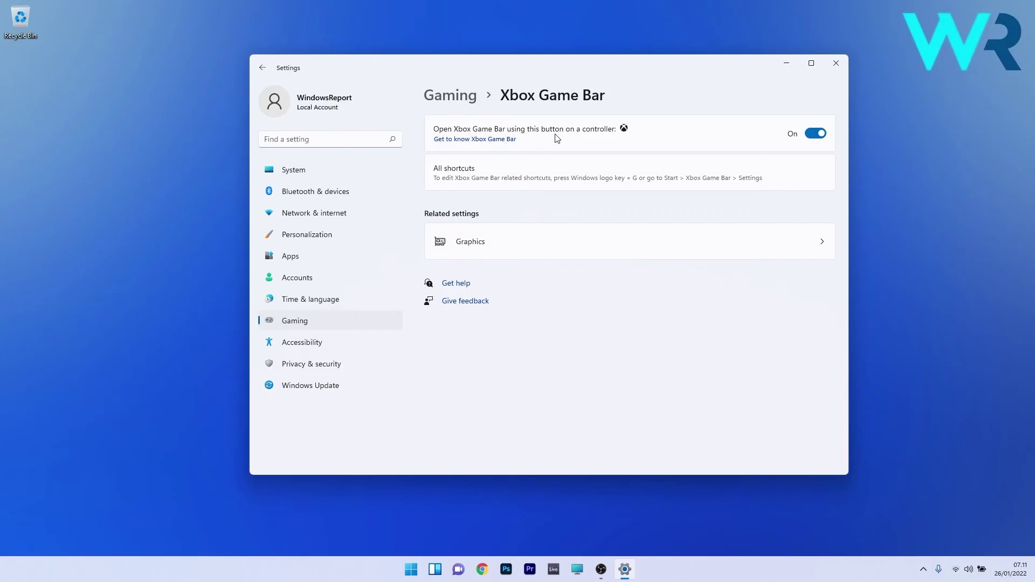
left_click(819, 135)
- Search installed apps for 'game' and open Xbox Game Bar's advanced options
left_click(322, 259)
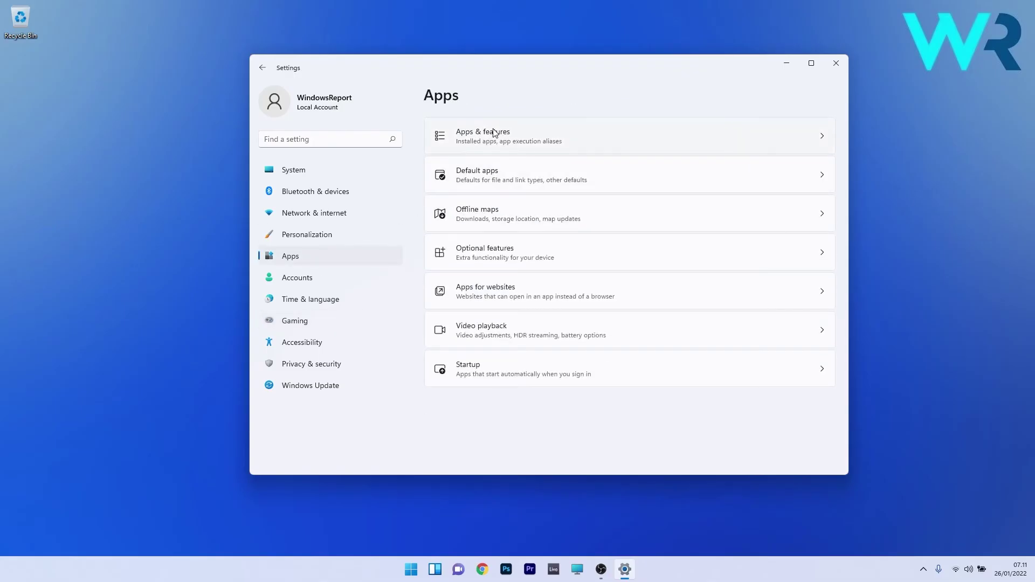
left_click(651, 141)
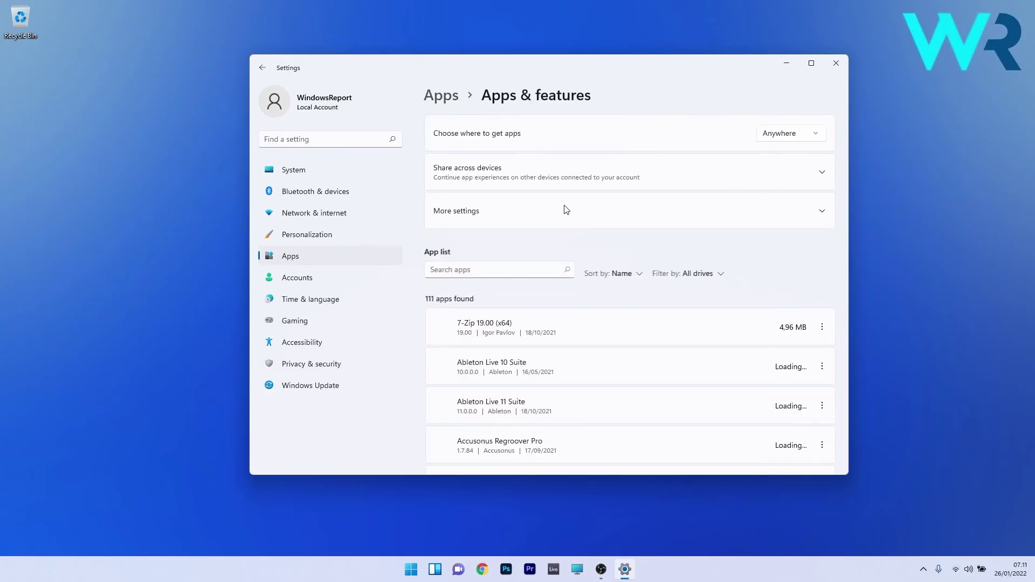
left_click(499, 269)
type("game")
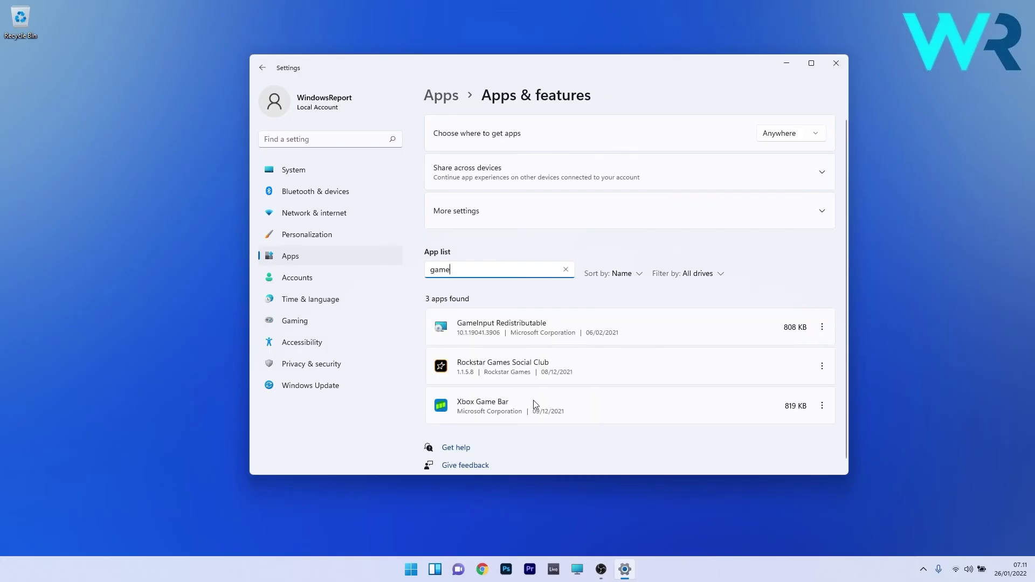
left_click(822, 410)
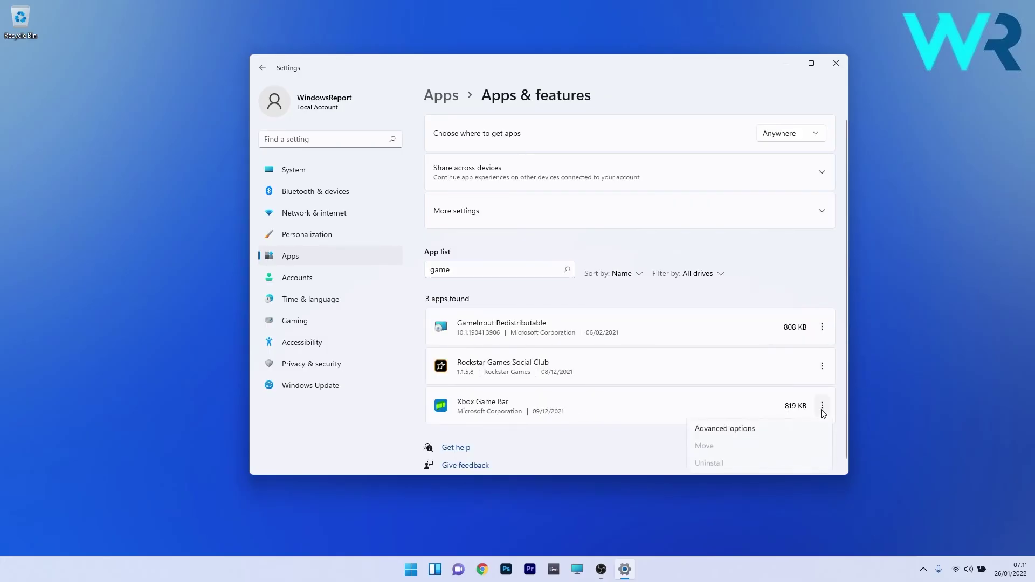
left_click(761, 429)
- Set Xbox Game Bar's background app permission to Never and close Settings
scroll(686, 350, "down", 1)
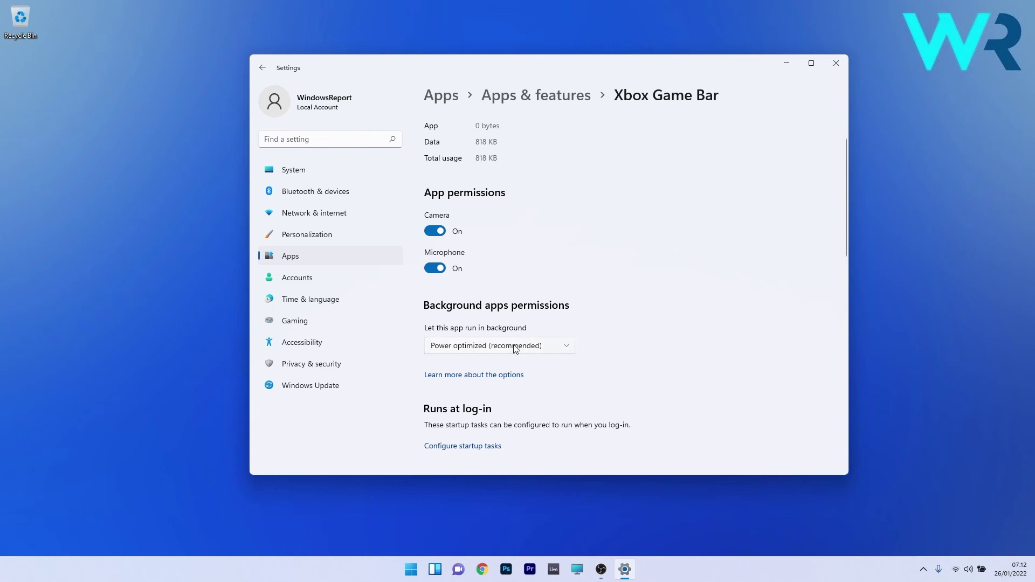
left_click(531, 347)
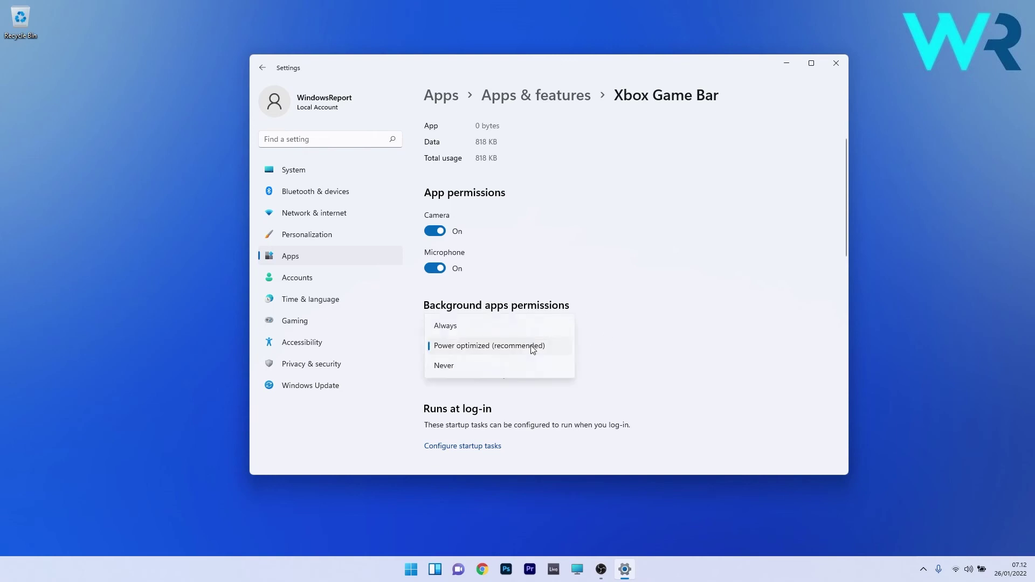
left_click(484, 364)
scroll(639, 342, "up", 1)
scroll(639, 342, "down", 8)
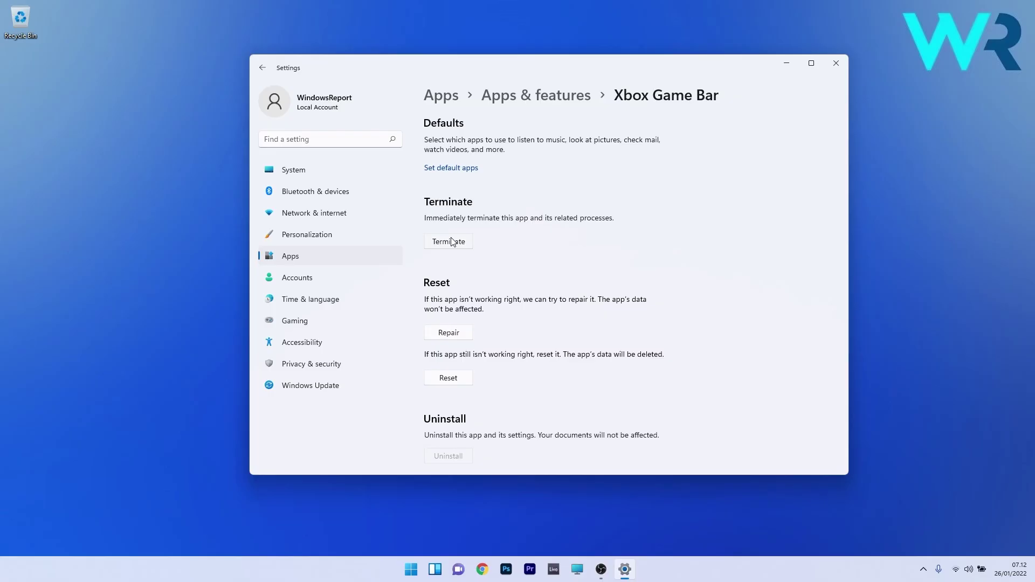
left_click(835, 69)
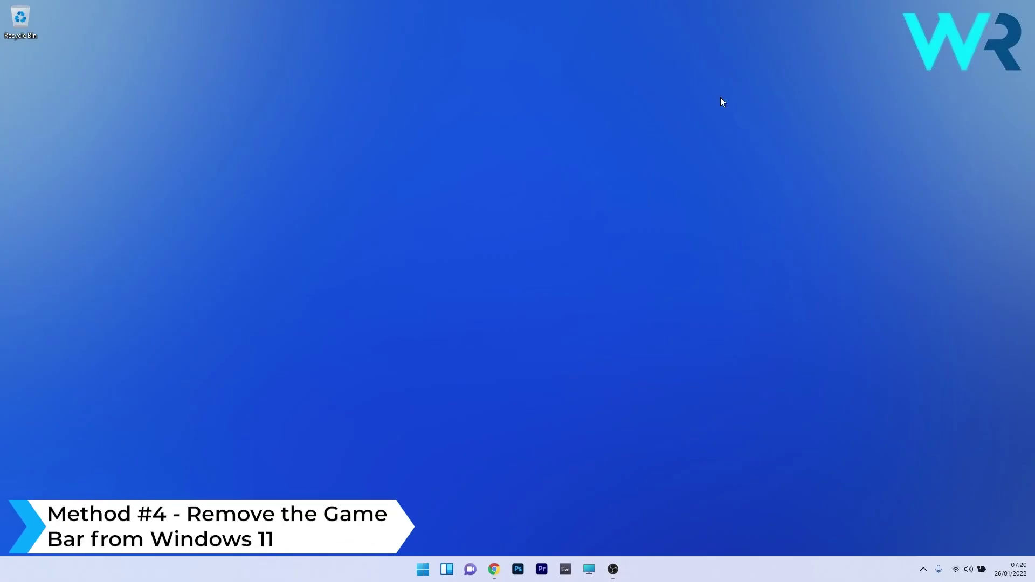
- Paste 'Get-AppxPackage Microsoft.XboxGamingOverlay | Remove-AppxPackage' into an admin Windows Terminal
right_click(422, 569)
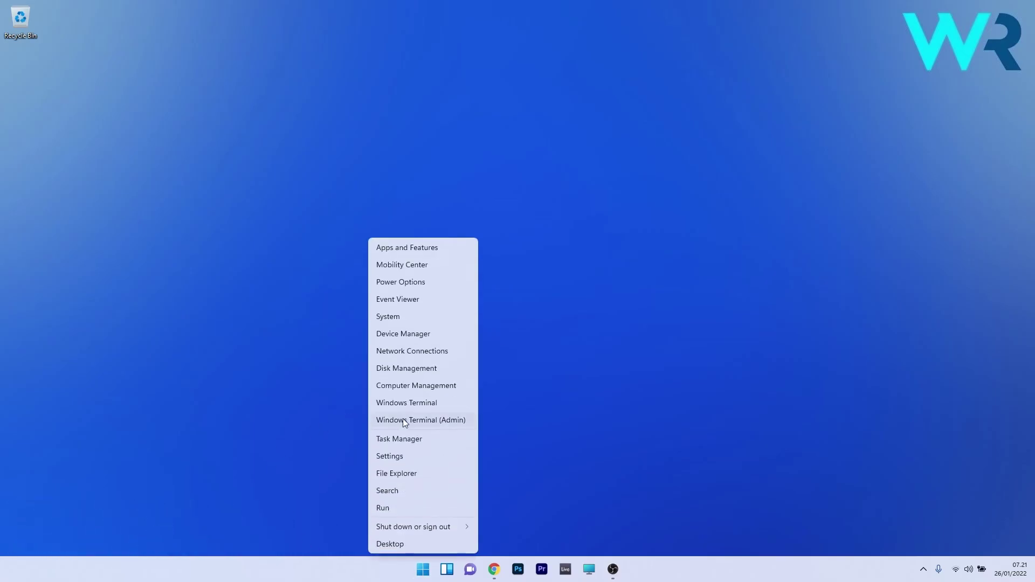
left_click(431, 424)
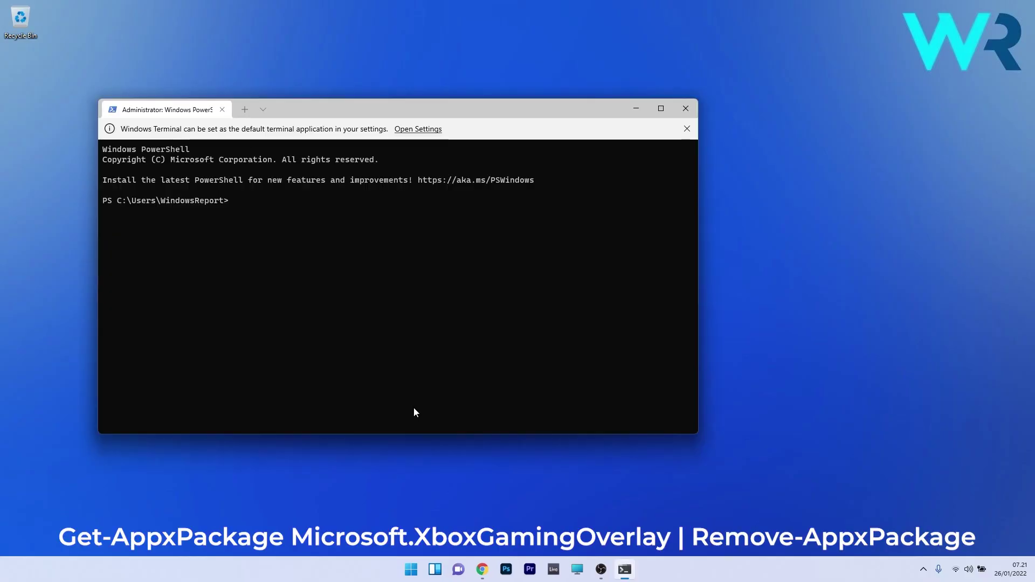
left_click_drag(388, 109, 452, 108)
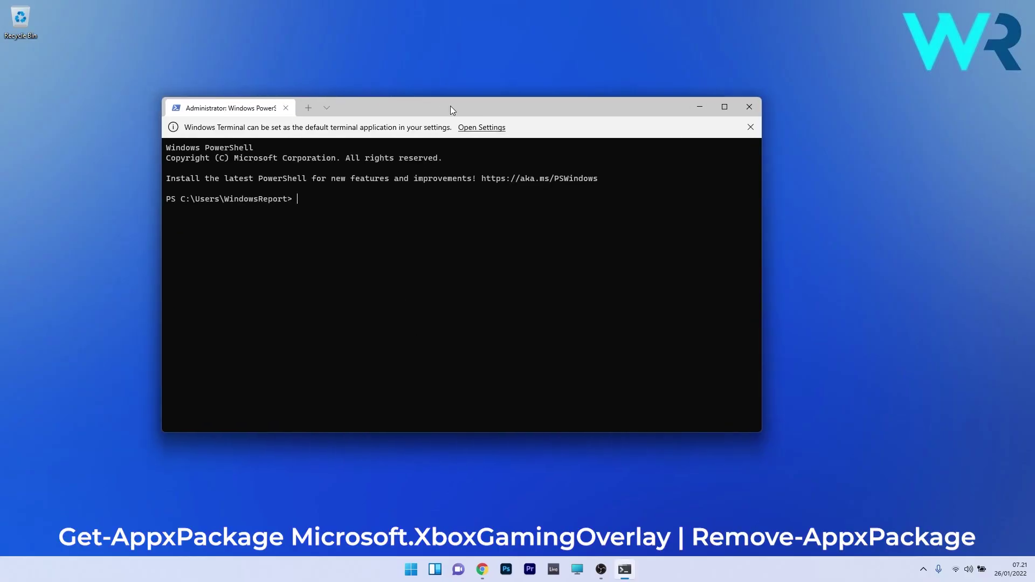
type("Get-AppxPackage Microsoft.XboxGamingOverlay | Remove-AppxPackage")
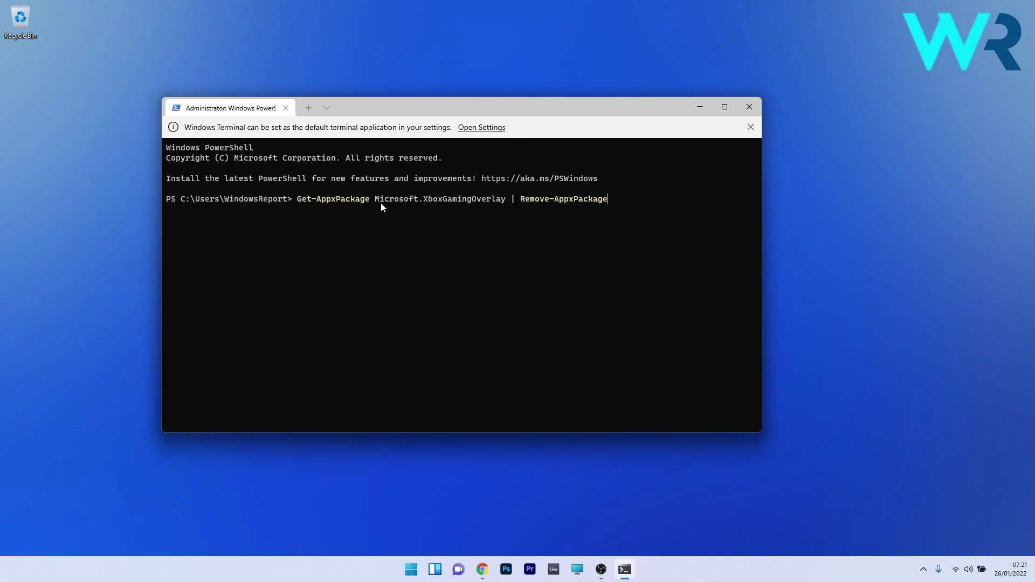
- Close the Windows Terminal window
left_click(749, 111)
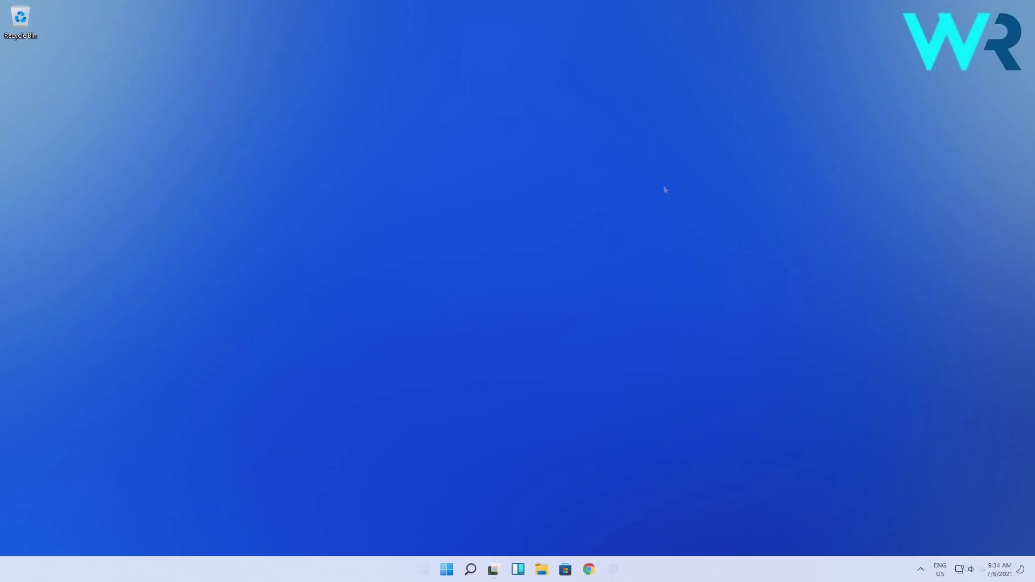